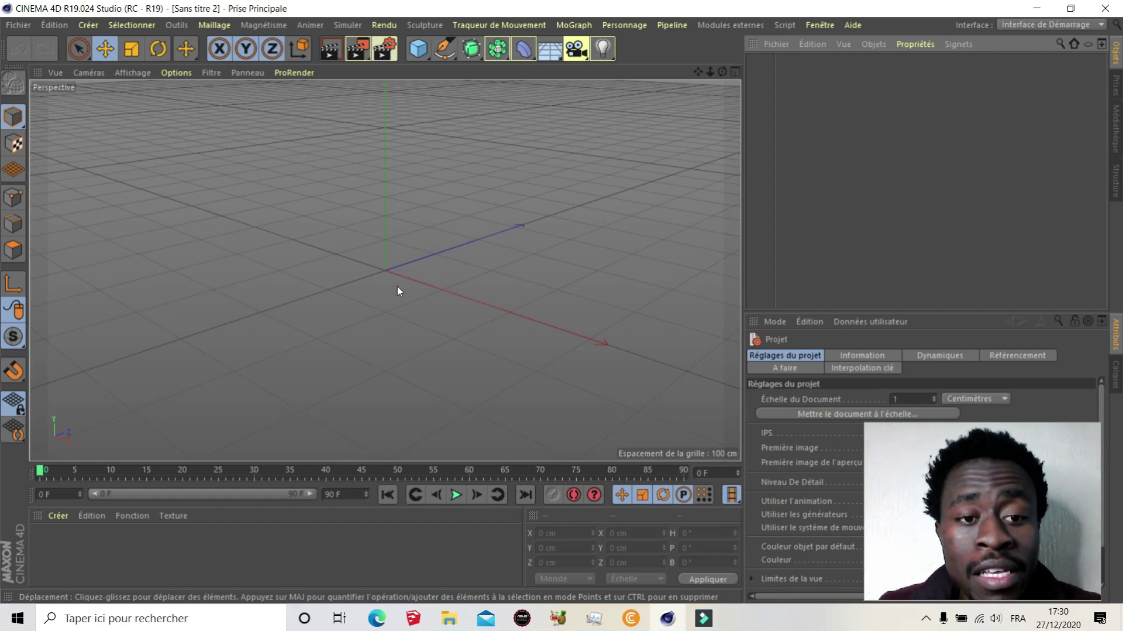
Add a default 200 cm cube and orbit the viewport to view it from above
left_click(418, 48)
scroll(293, 275, "down", 2)
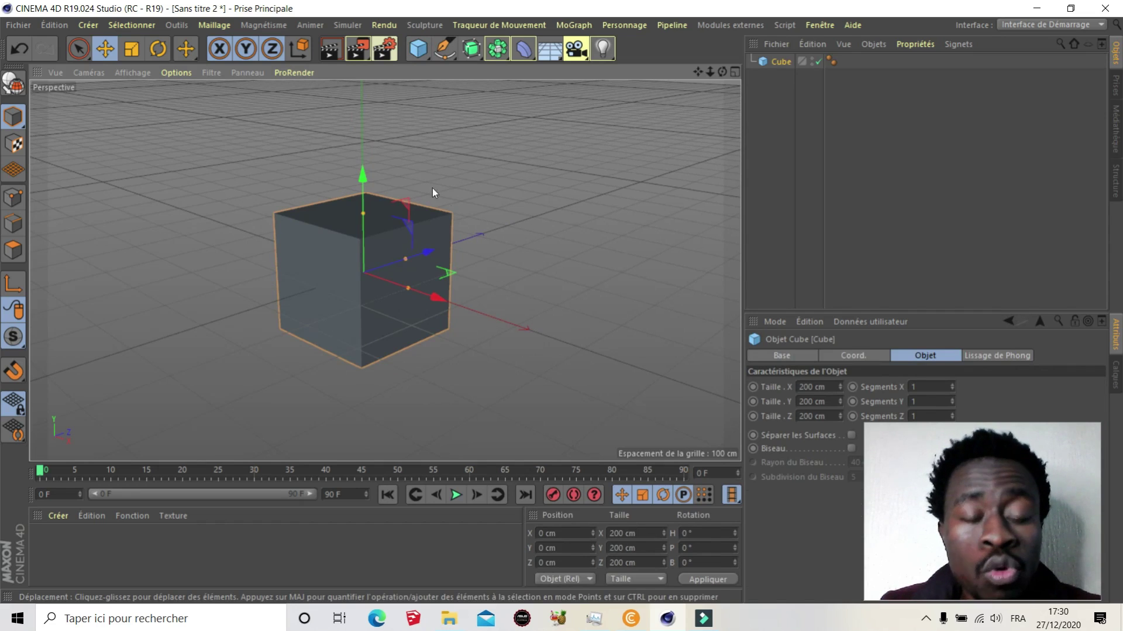
scroll(296, 300, "down", 3)
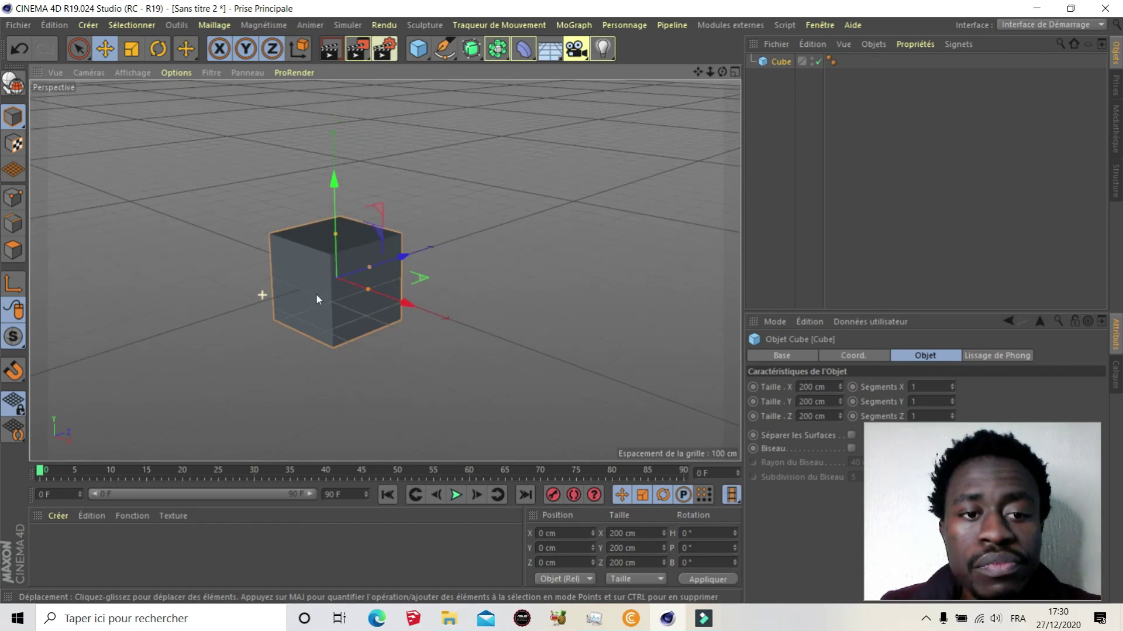
scroll(316, 293, "up", 3)
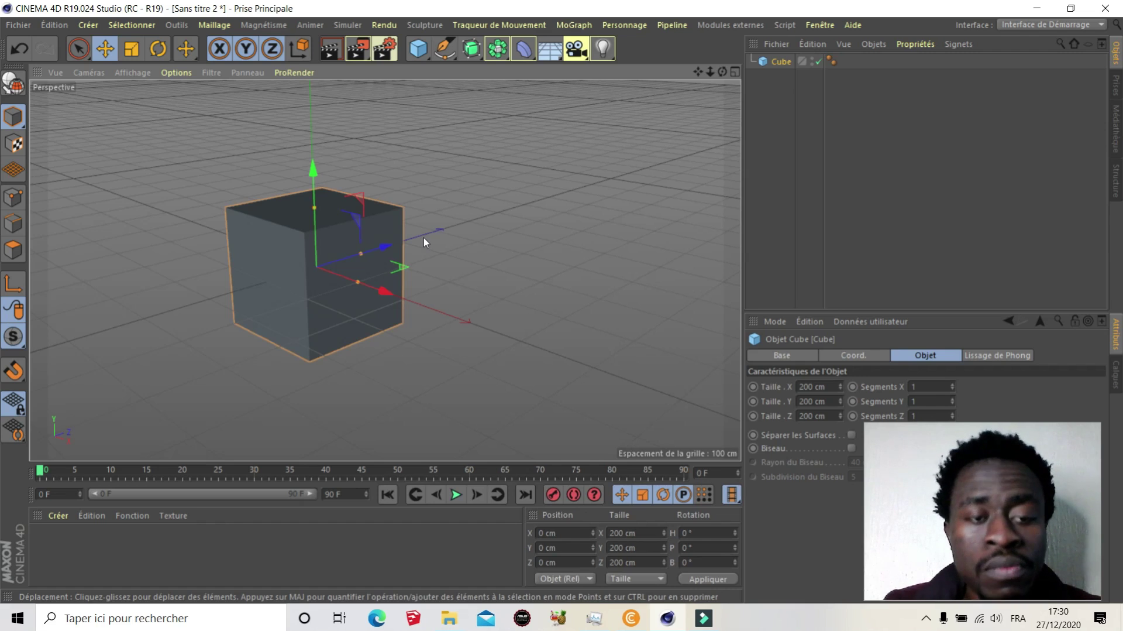
left_click_drag(282, 108, 366, 234, "alt")
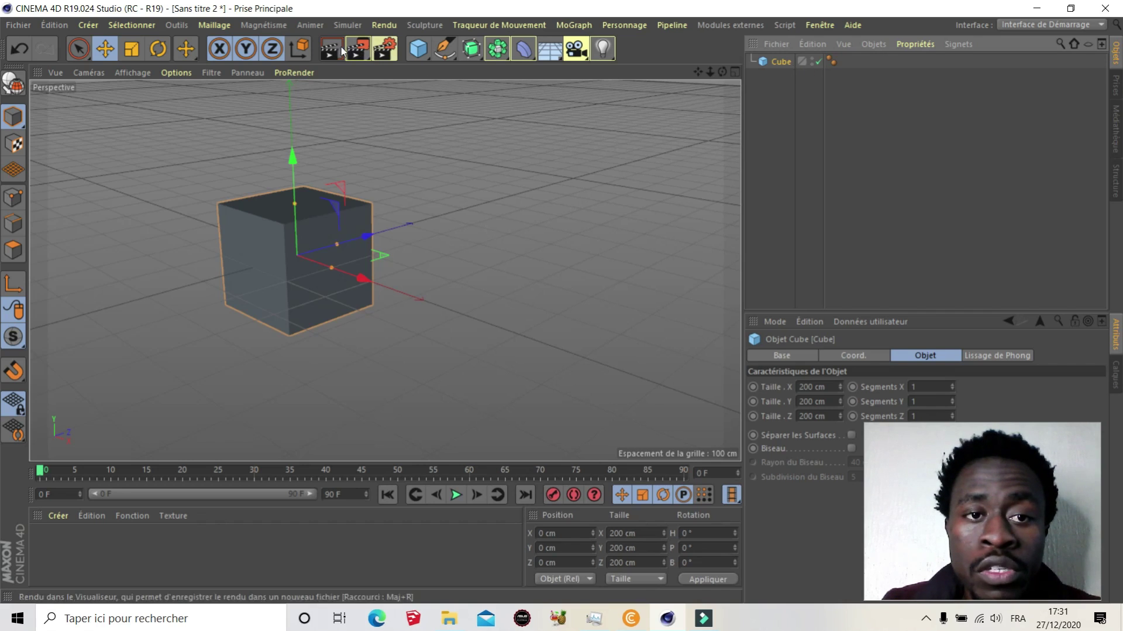
Disable the Cube using its green enable check mark in the Object Manager
scroll(383, 246, "down", 2)
scroll(344, 240, "up", 2)
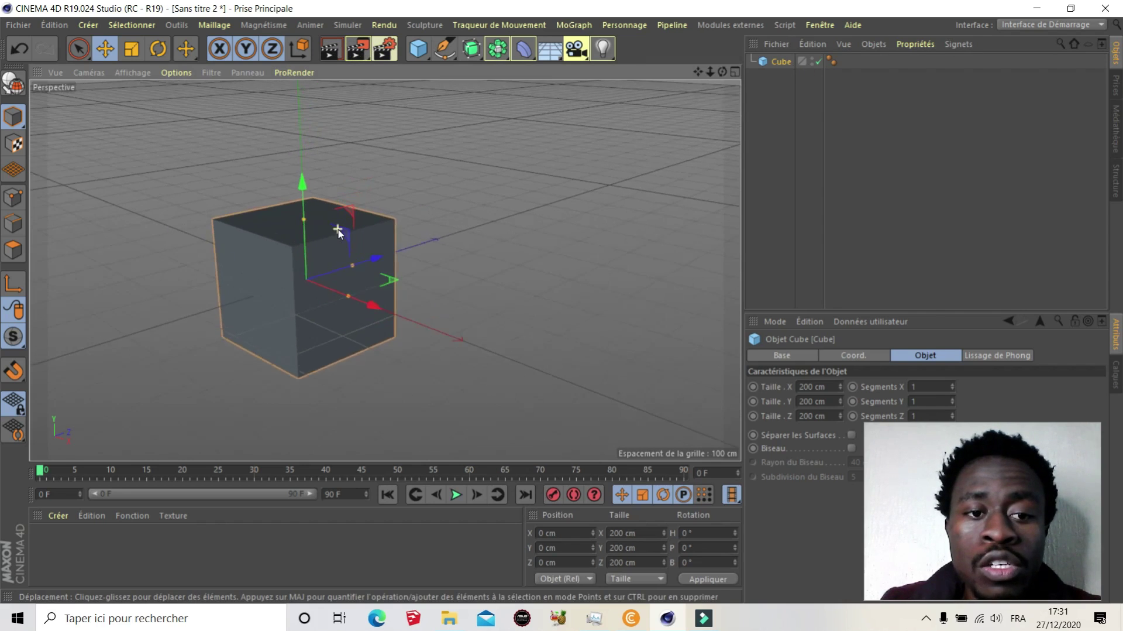
scroll(348, 237, "up", 1)
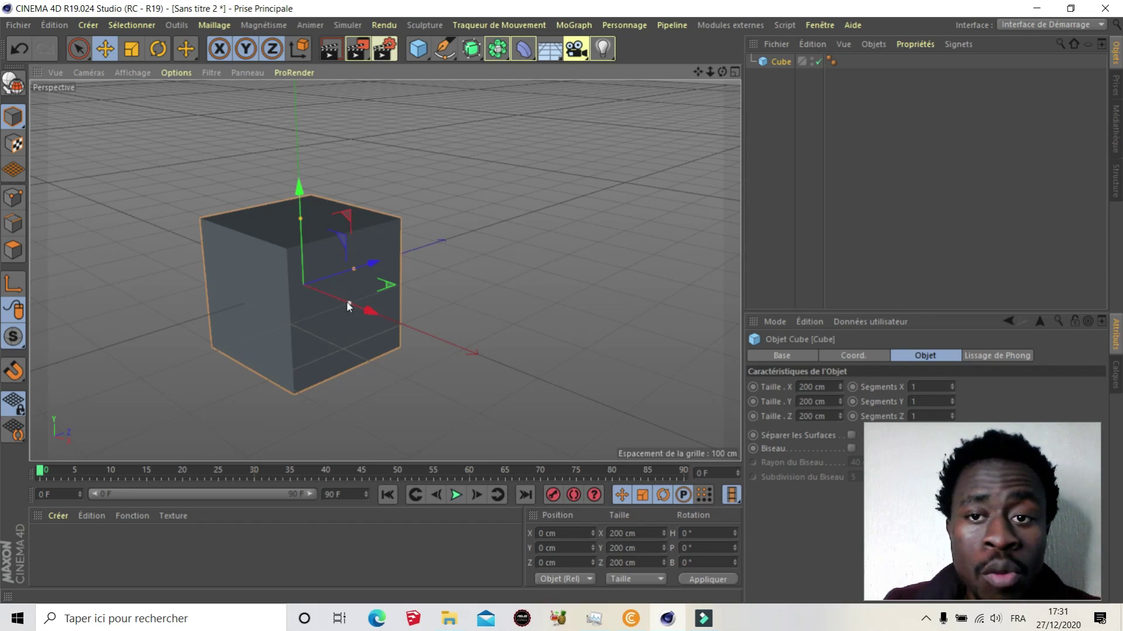
left_click(813, 62)
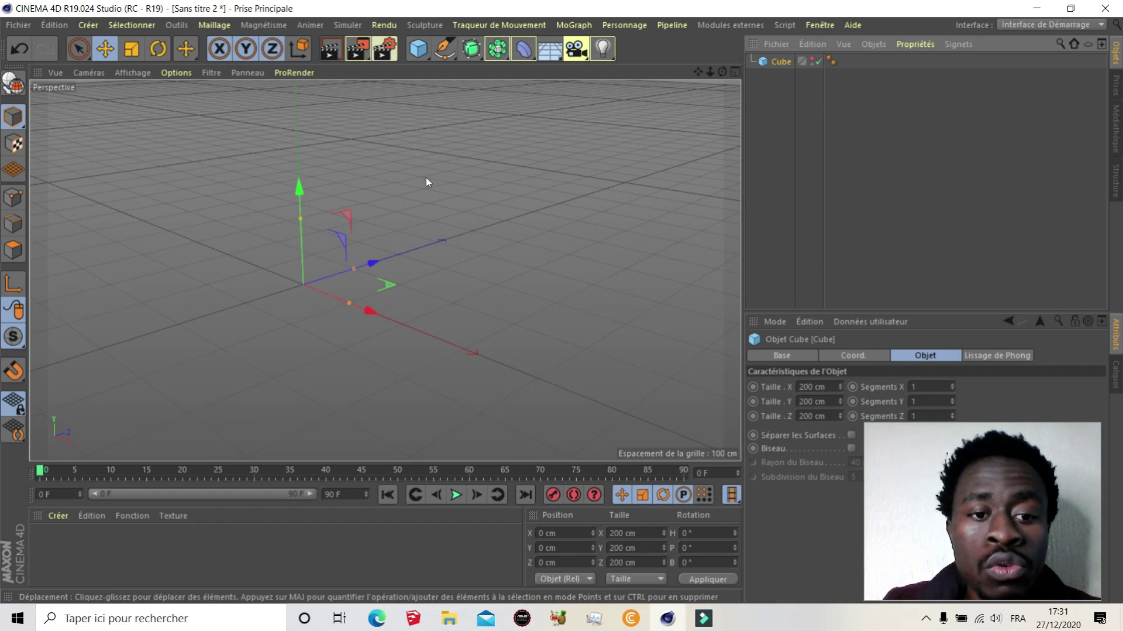
Render the viewport with Render View, then clear the render and deselect the cube
left_click(332, 56)
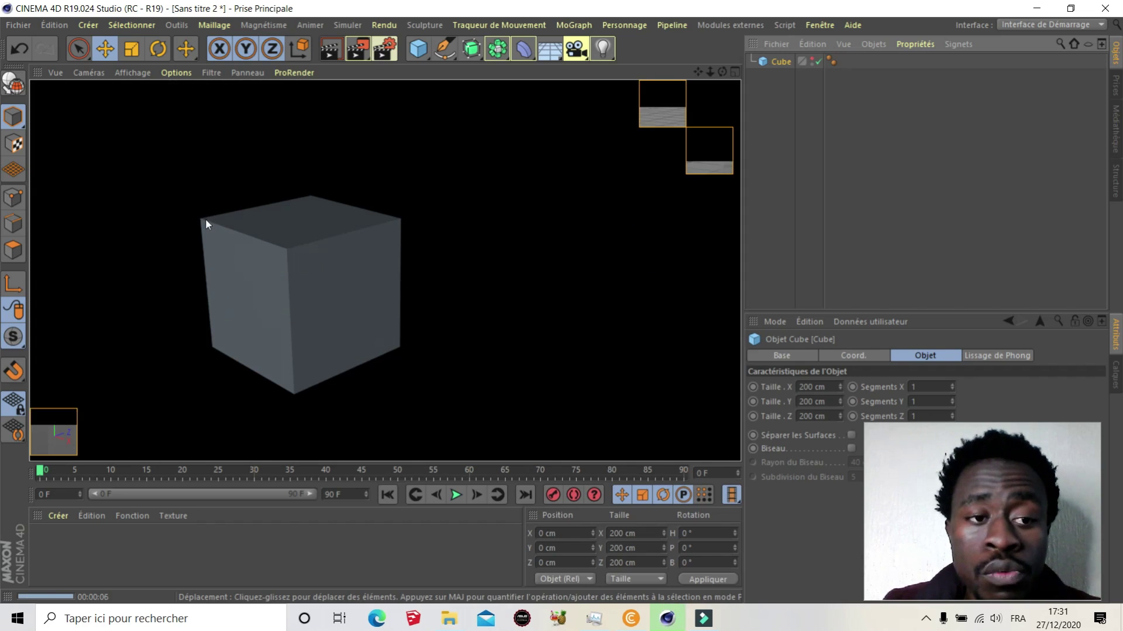
left_click(476, 257)
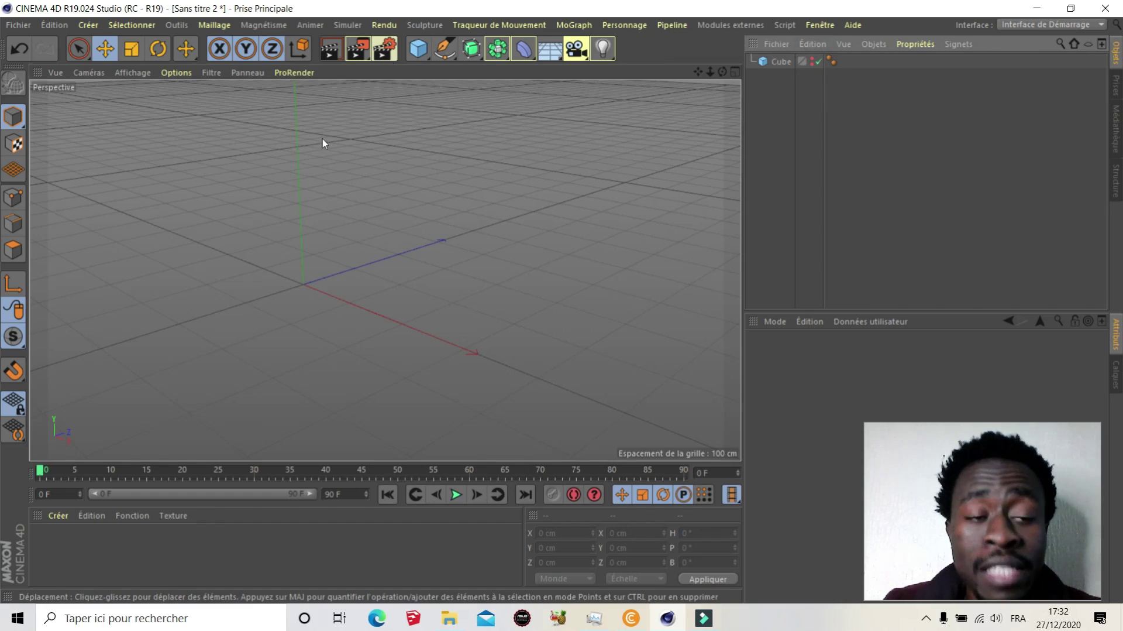
Render the viewport with the cube disabled, then re-enable the Cube in the Object Manager
left_click(331, 52)
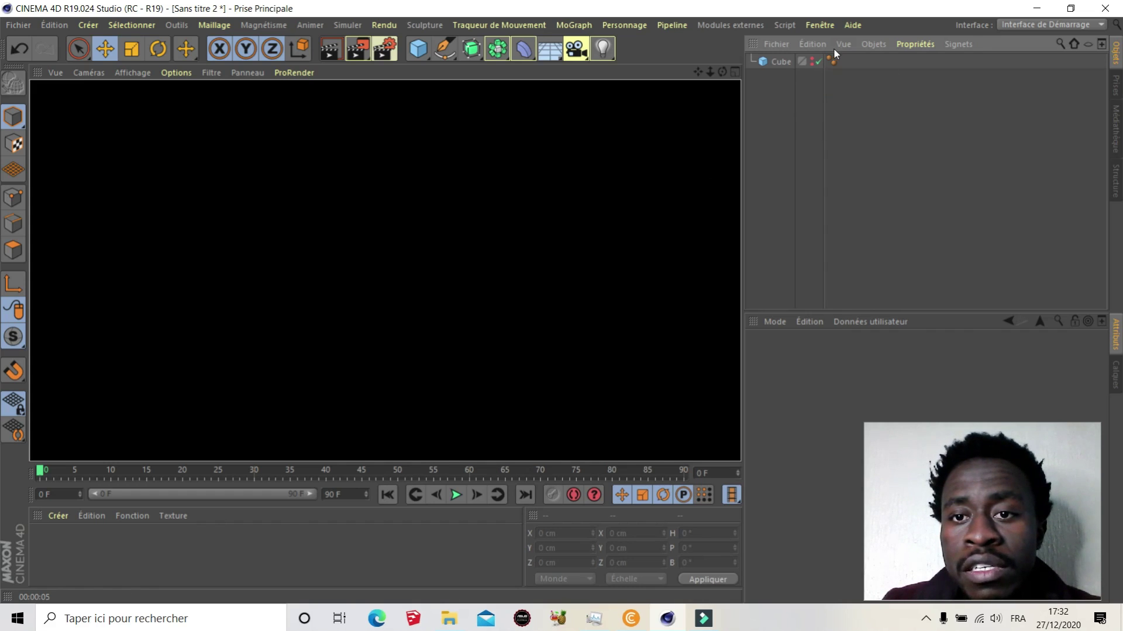
left_click(817, 62)
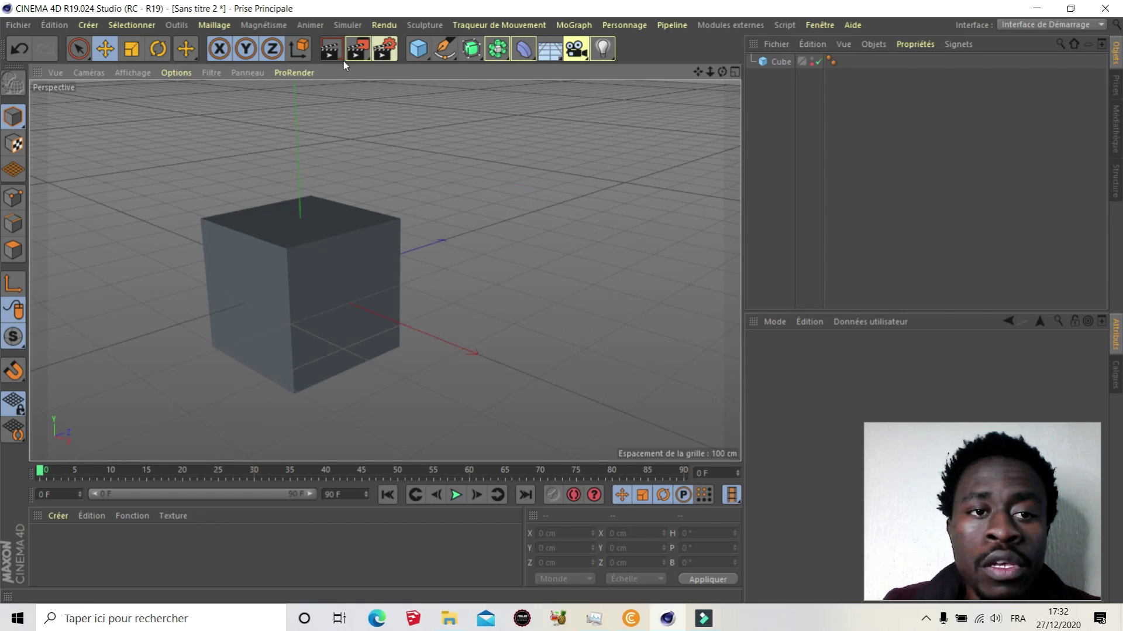
left_click(331, 48)
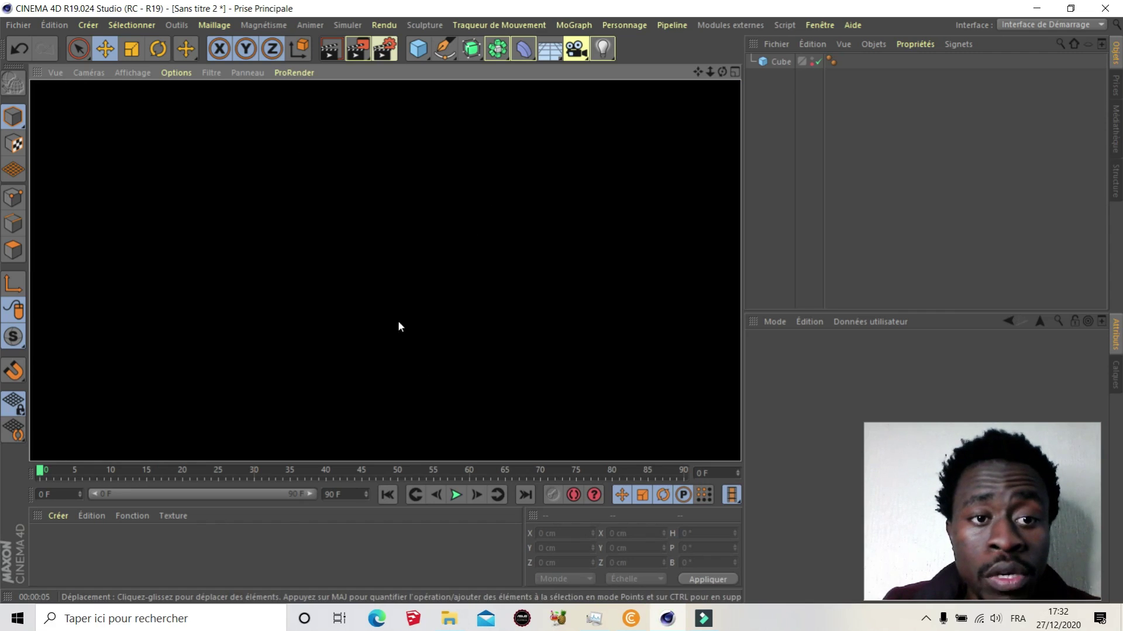
left_click(615, 231)
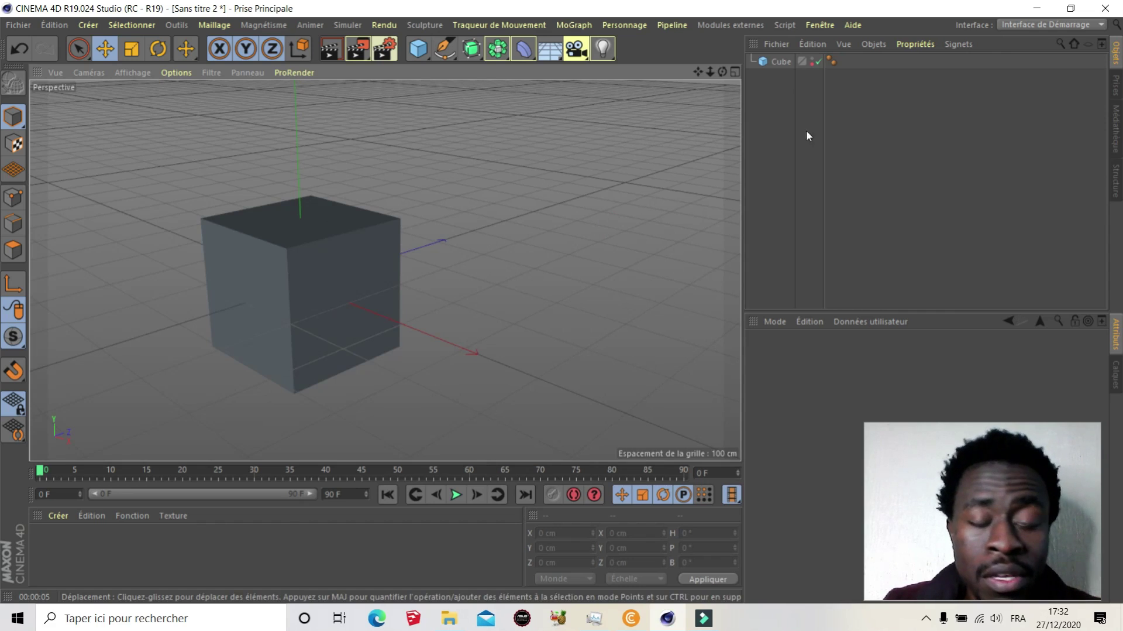
left_click(815, 62)
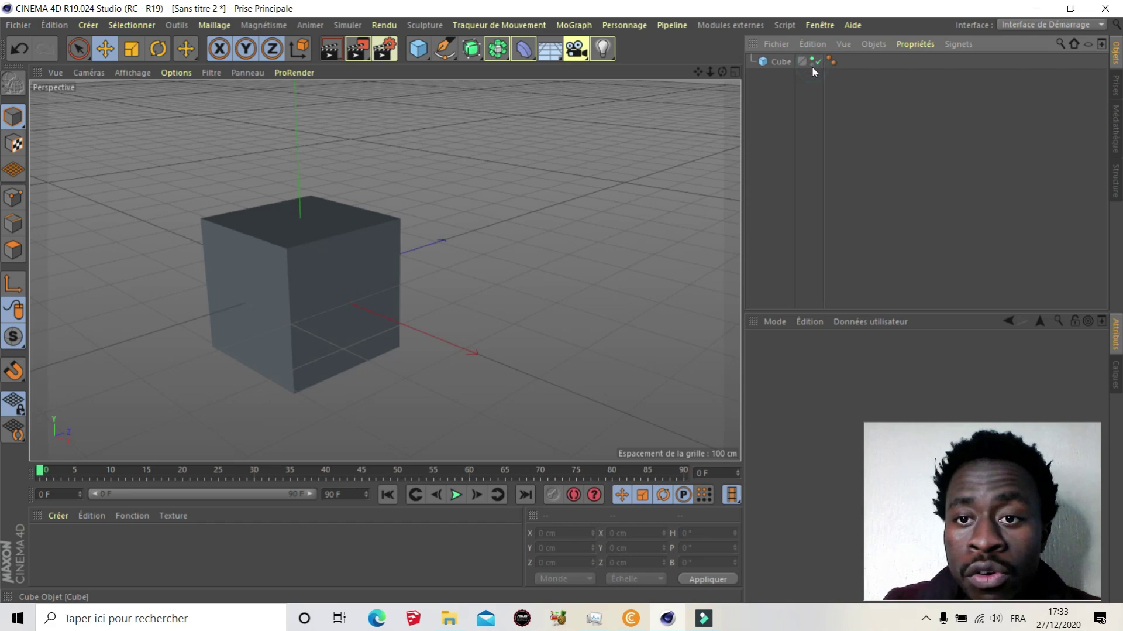
left_click(814, 62)
left_click(812, 62)
left_click(813, 62)
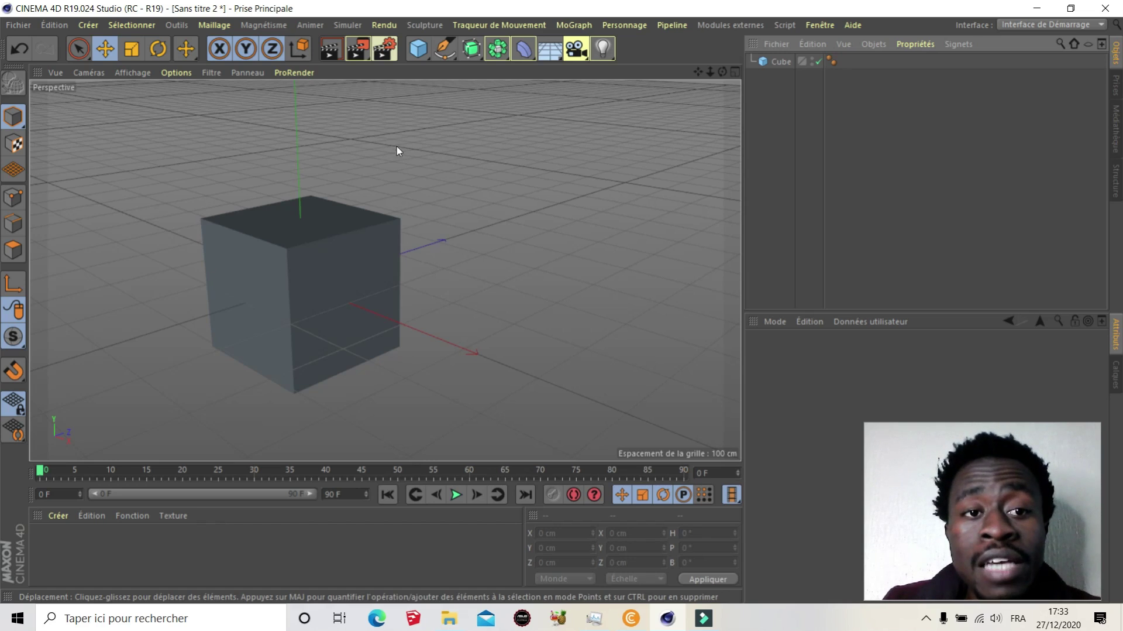
Render the viewport to show the enabled cube shaded against a black background
left_click(331, 53)
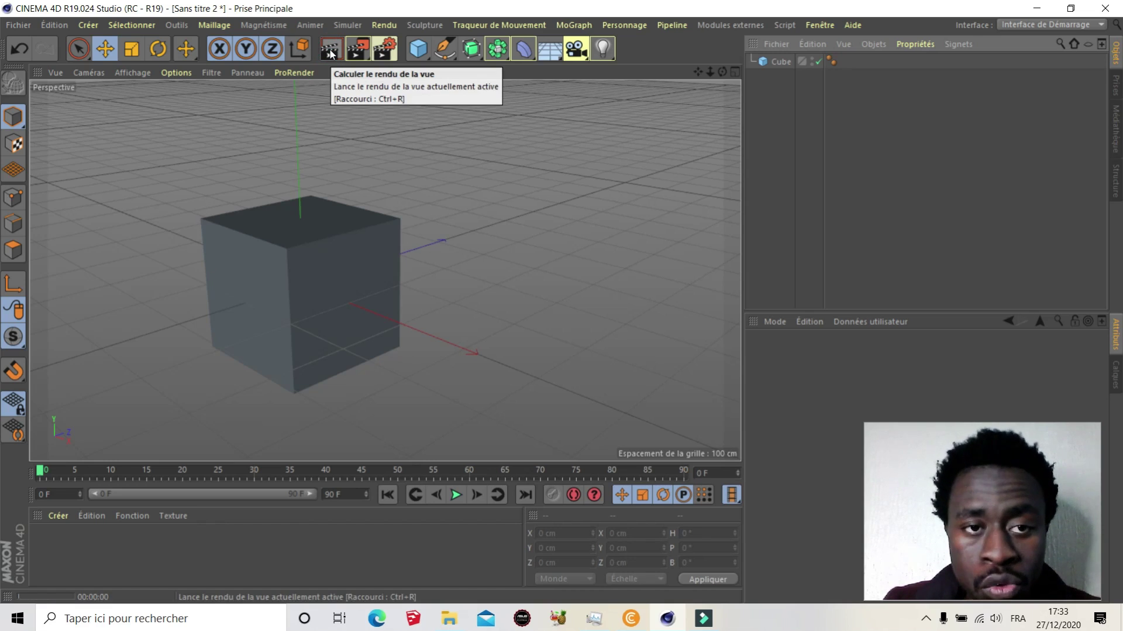